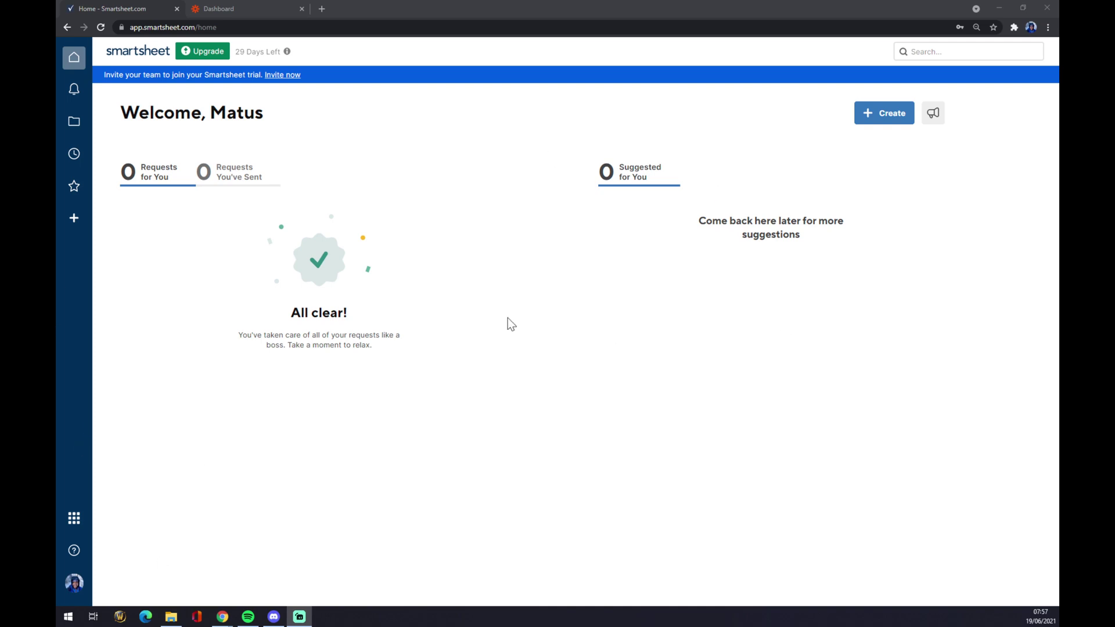
# - Browse Smartsheet's Solution Center from Apps & Integrations, then switch to the Zapier dashboard tab
pyautogui.click(76, 590)
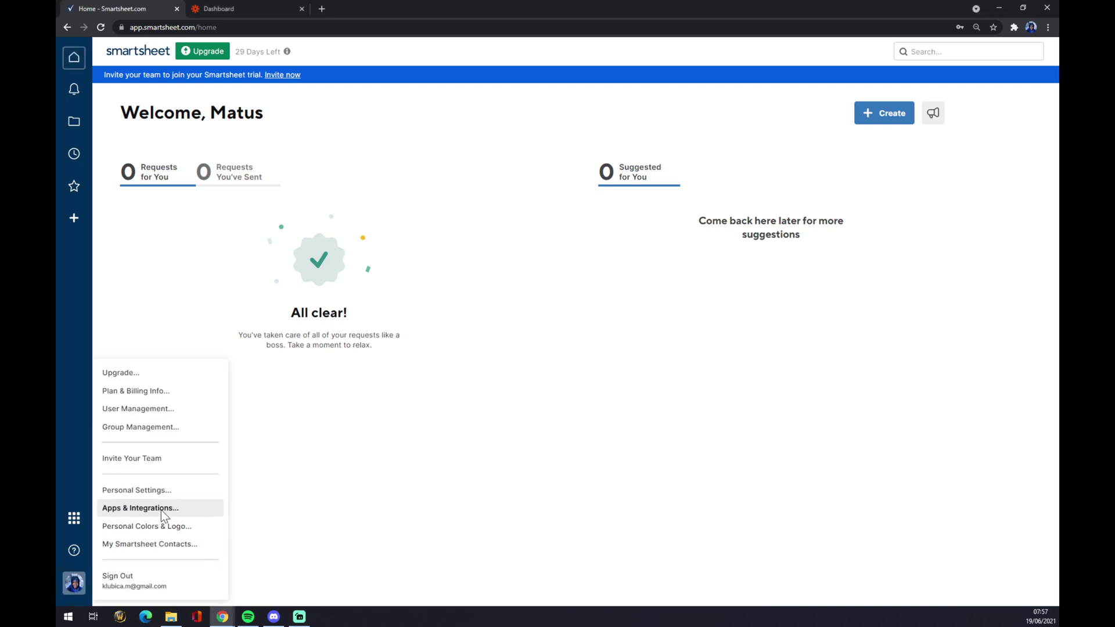
pyautogui.click(161, 510)
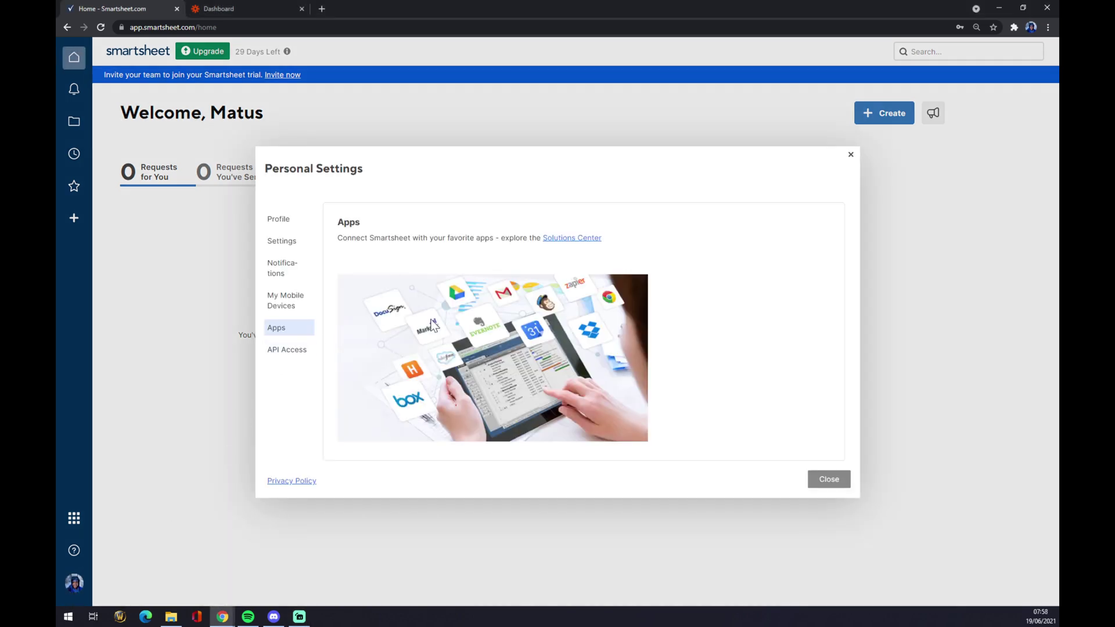
pyautogui.click(572, 239)
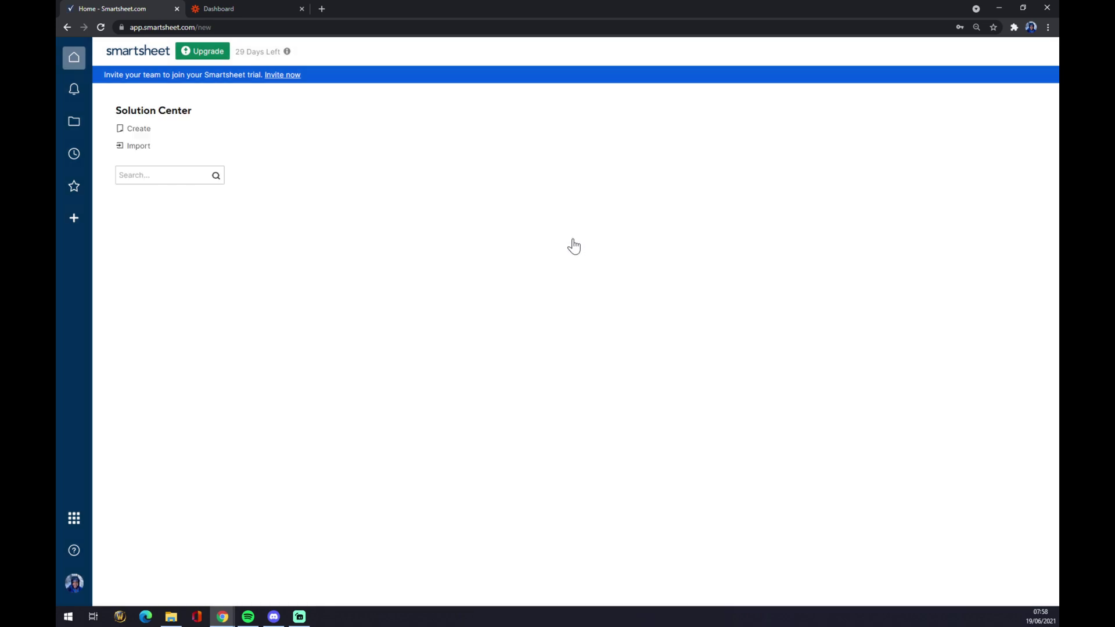
pyautogui.scroll(-4, 549, 259)
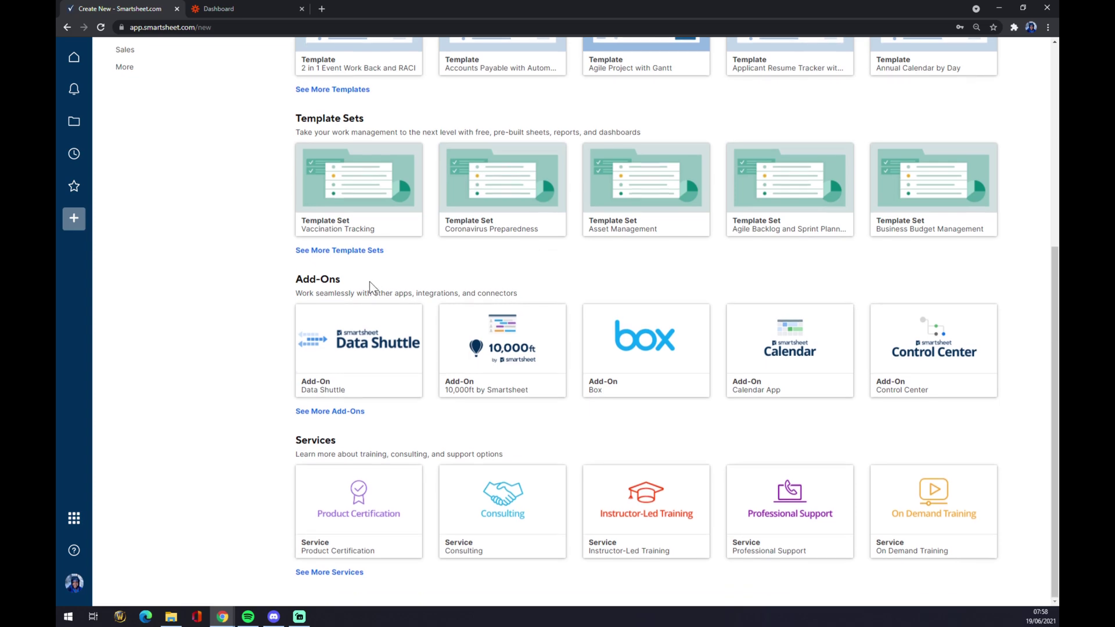
pyautogui.scroll(4, 365, 288)
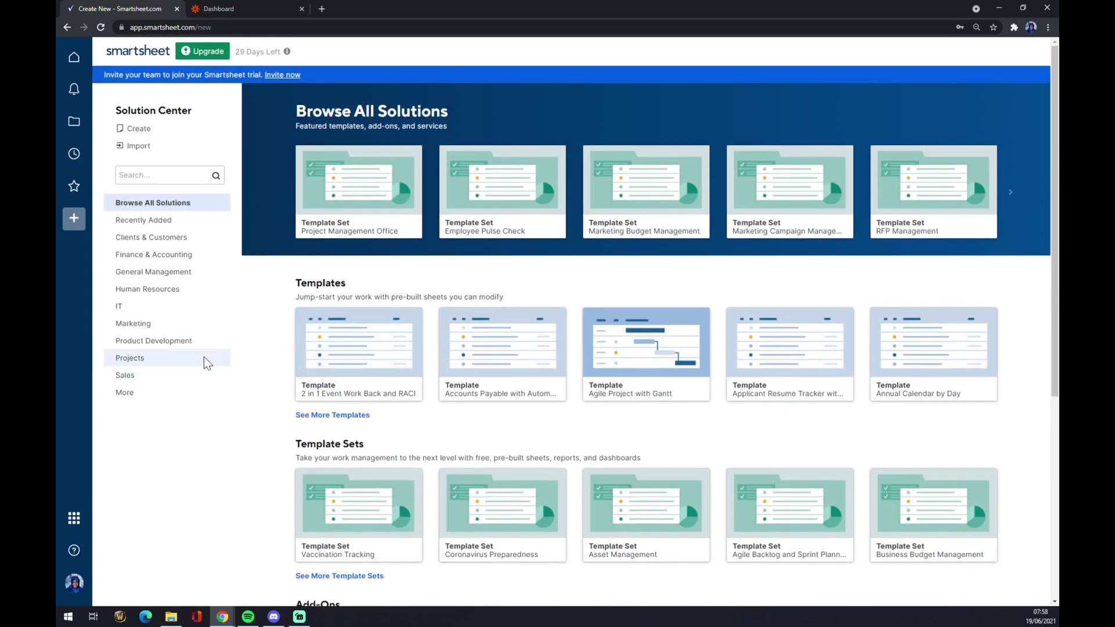
pyautogui.scroll(-4, 205, 362)
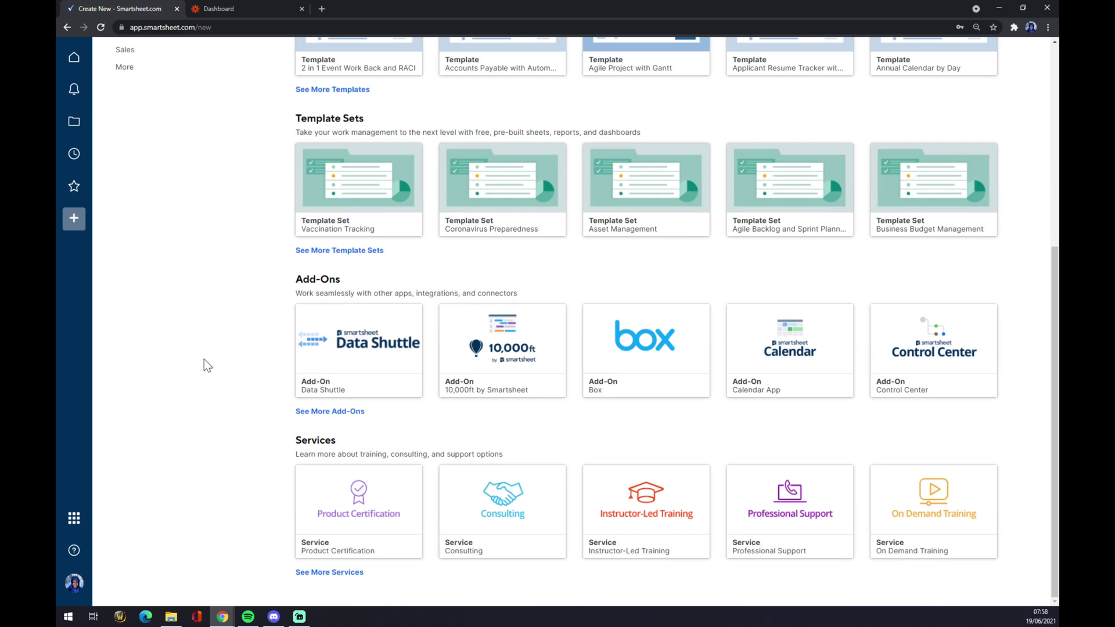
pyautogui.click(258, 8)
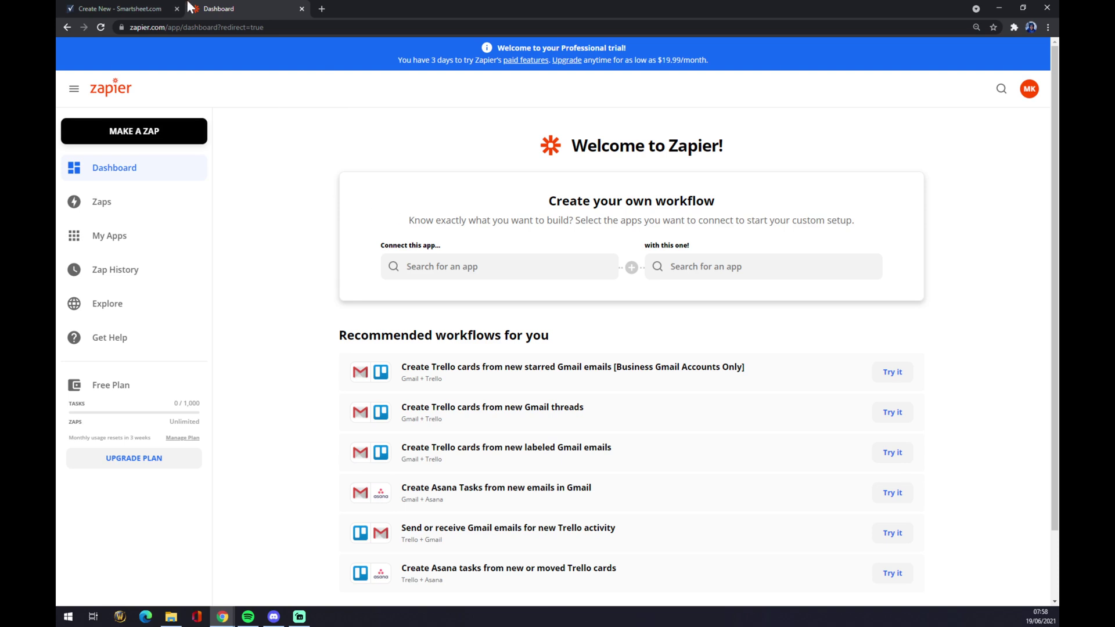
pyautogui.click(165, 8)
pyautogui.click(233, 7)
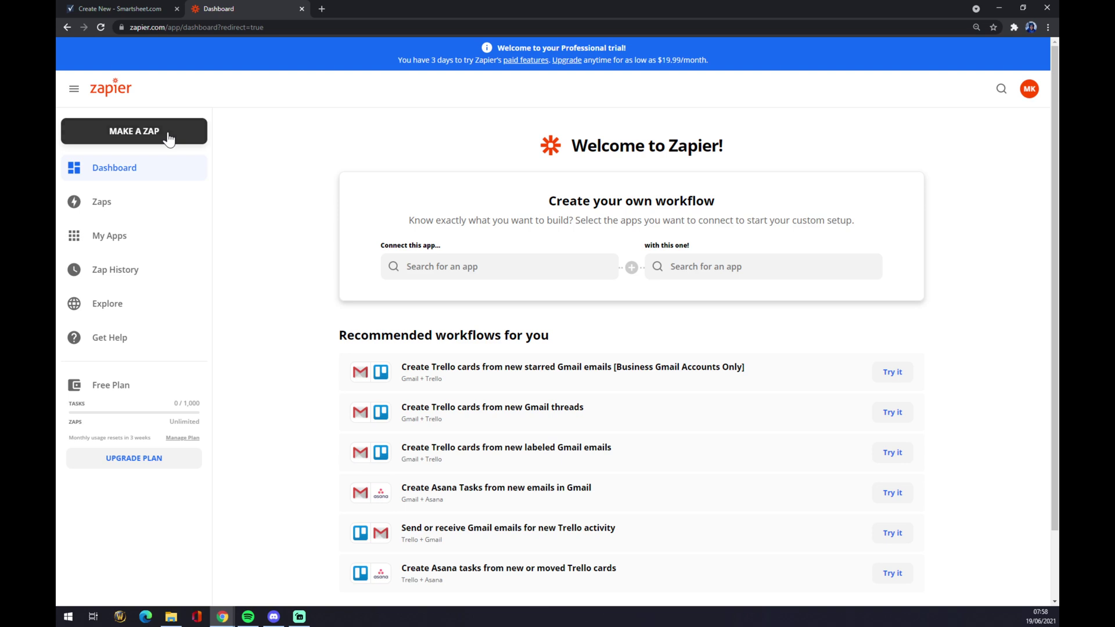
# - Create a new zap and name it 'smartsheet to whatever'
pyautogui.click(138, 136)
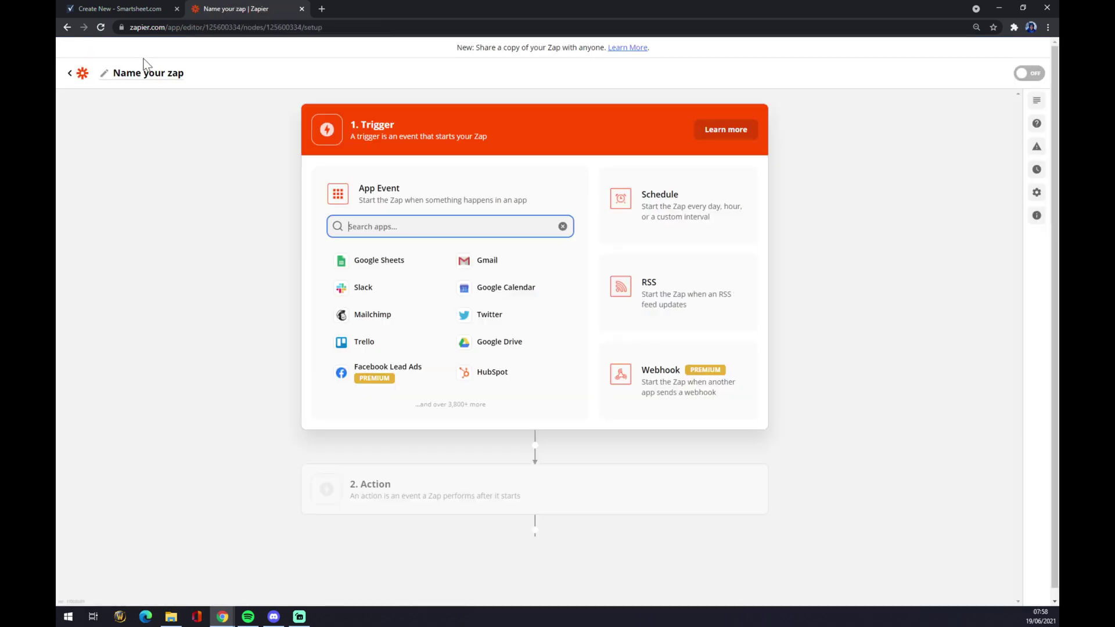
pyautogui.click(147, 75)
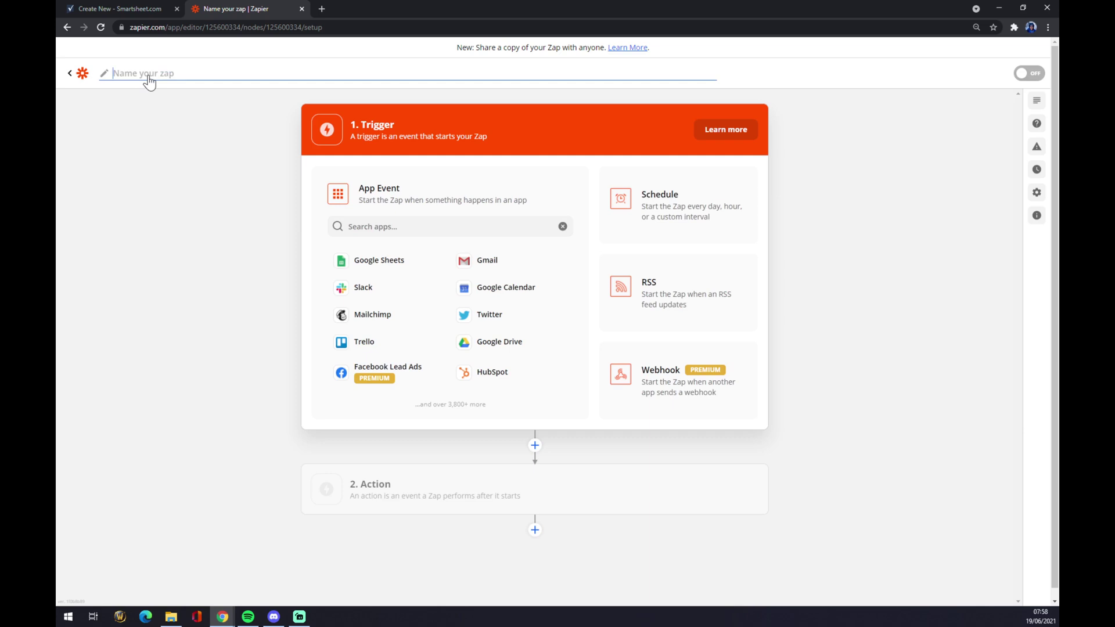
pyautogui.write('smarth')
pyautogui.press('BackSpace')
pyautogui.write('sheet to whatever')
pyautogui.click(184, 99)
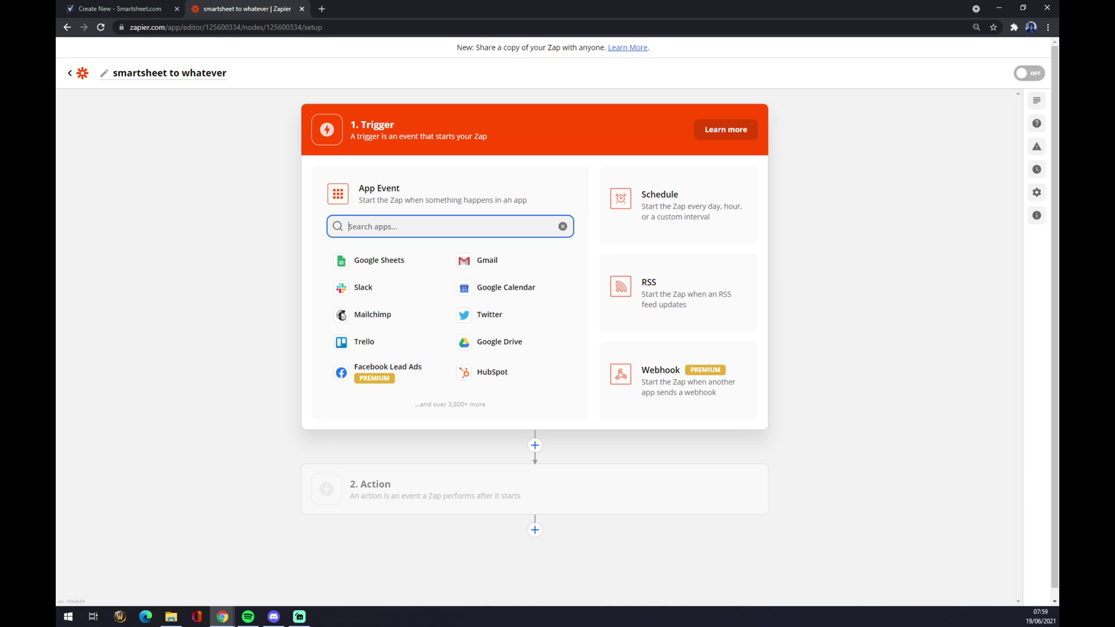
pyautogui.write('smartshee')
# - Choose Smartsheet with the Updated Row event as the zap trigger
pyautogui.click(411, 270)
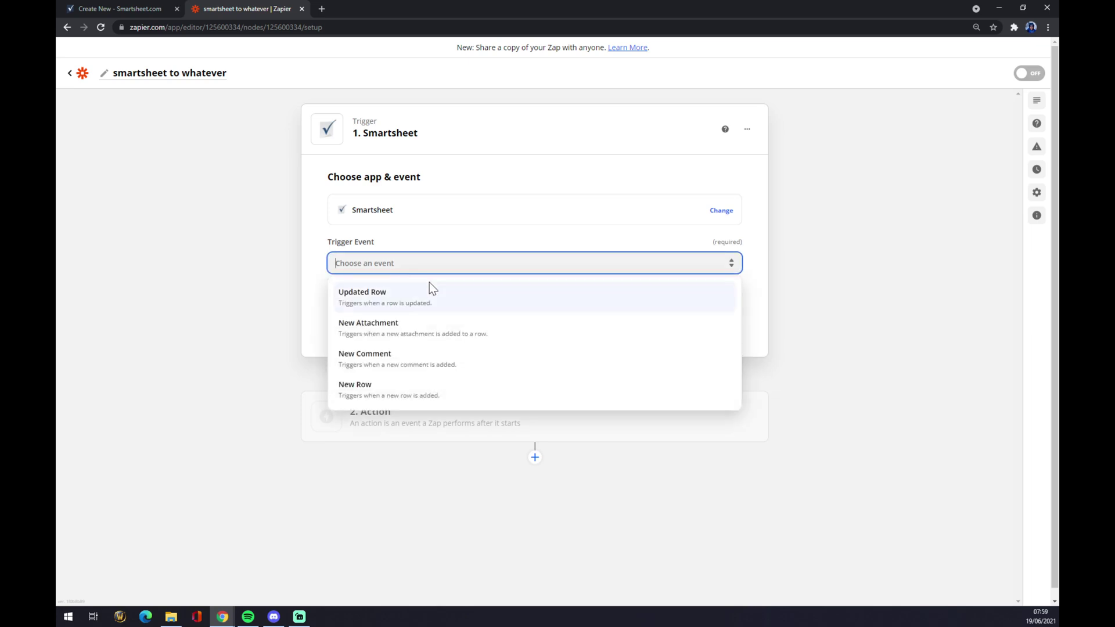
pyautogui.click(396, 301)
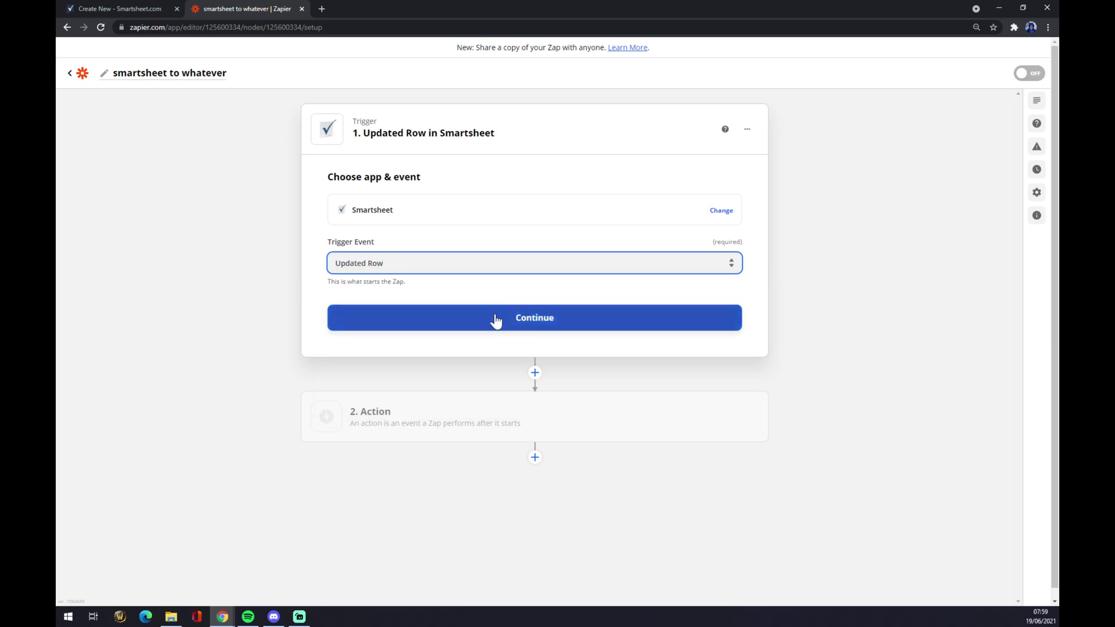
pyautogui.click(544, 320)
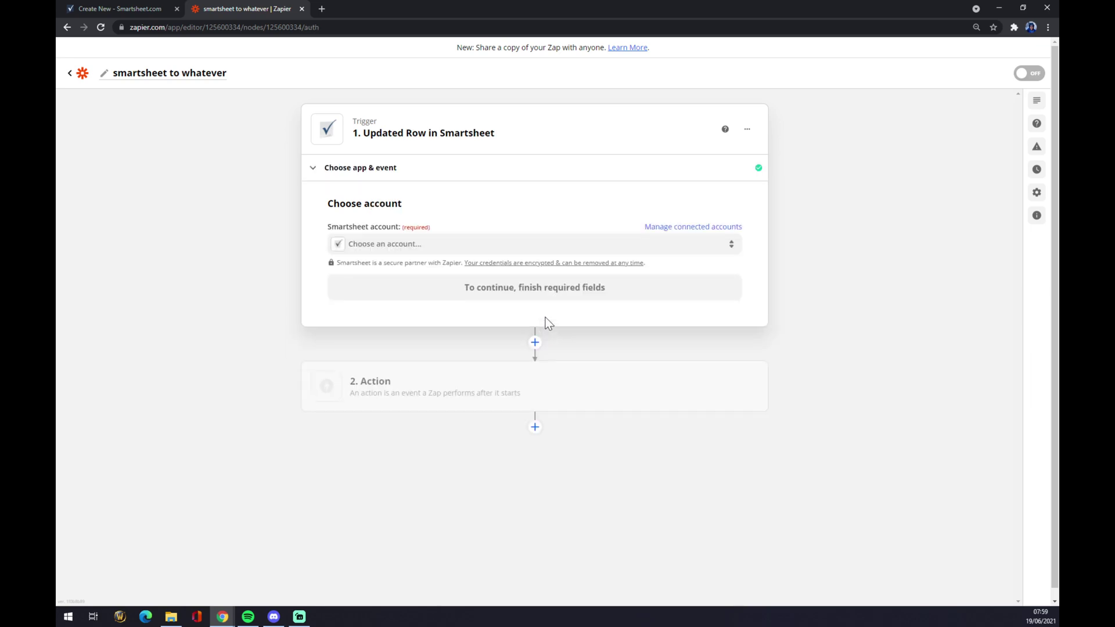
# - Connect the Smartsheet account and set the trigger to watch the Test sheet
pyautogui.click(374, 254)
pyautogui.click(427, 333)
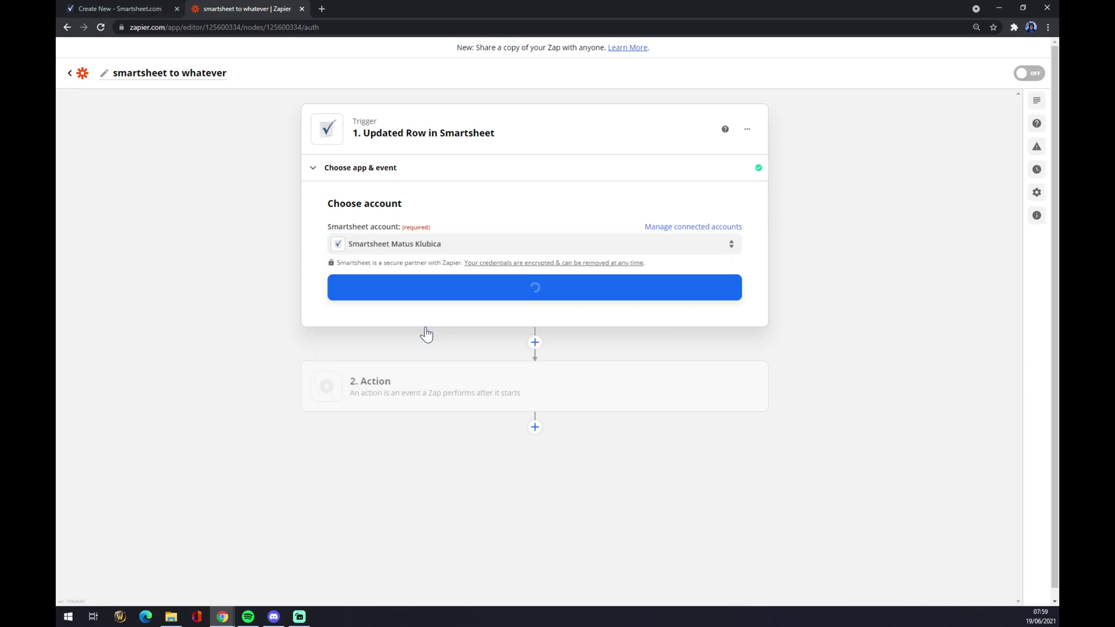
pyautogui.click(490, 297)
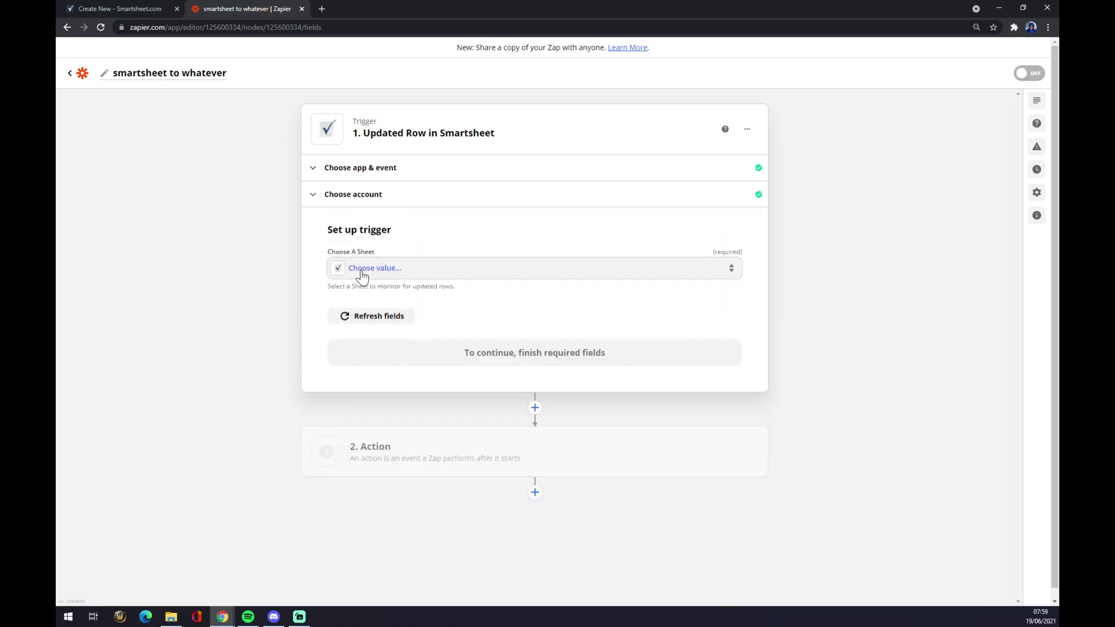
pyautogui.click(363, 277)
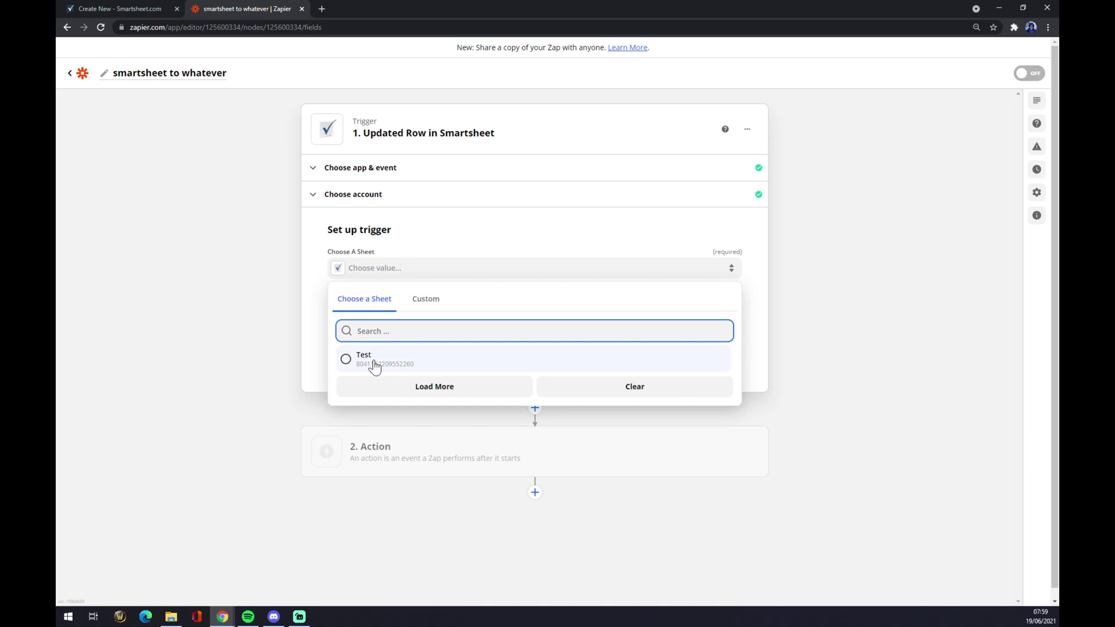
pyautogui.click(406, 368)
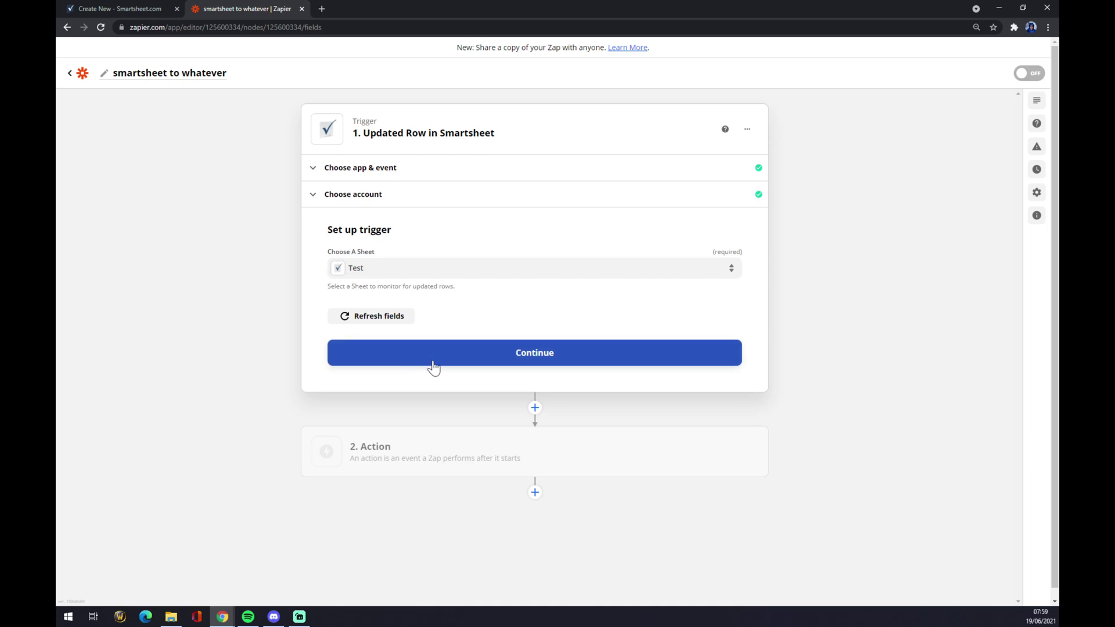
pyautogui.click(433, 366)
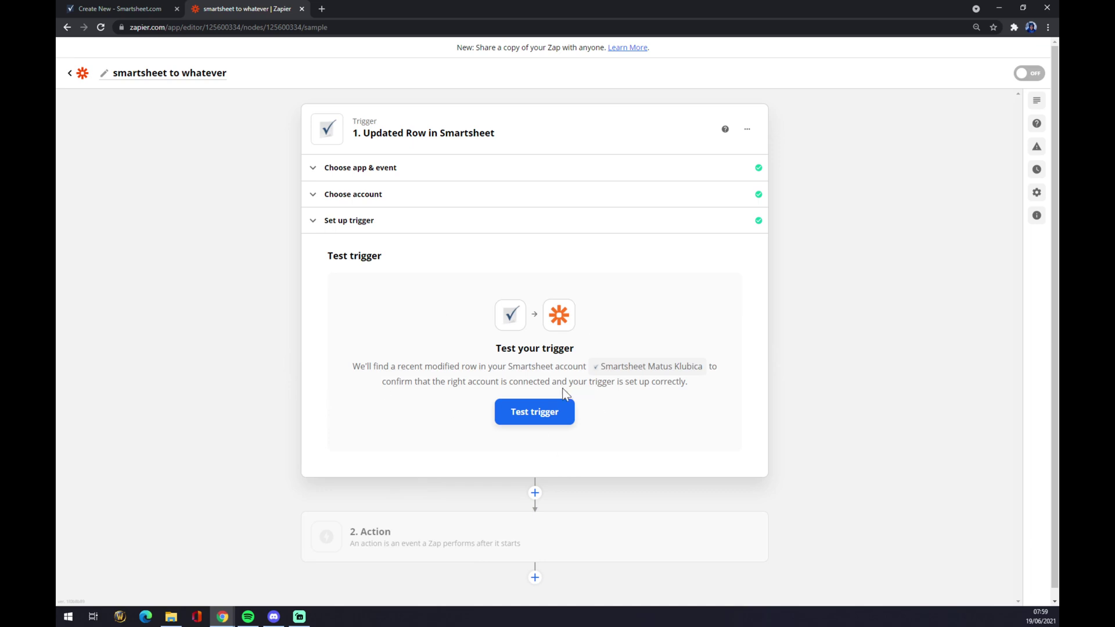
# - Expand the '2. Action' step to show its app chooser
pyautogui.click(400, 549)
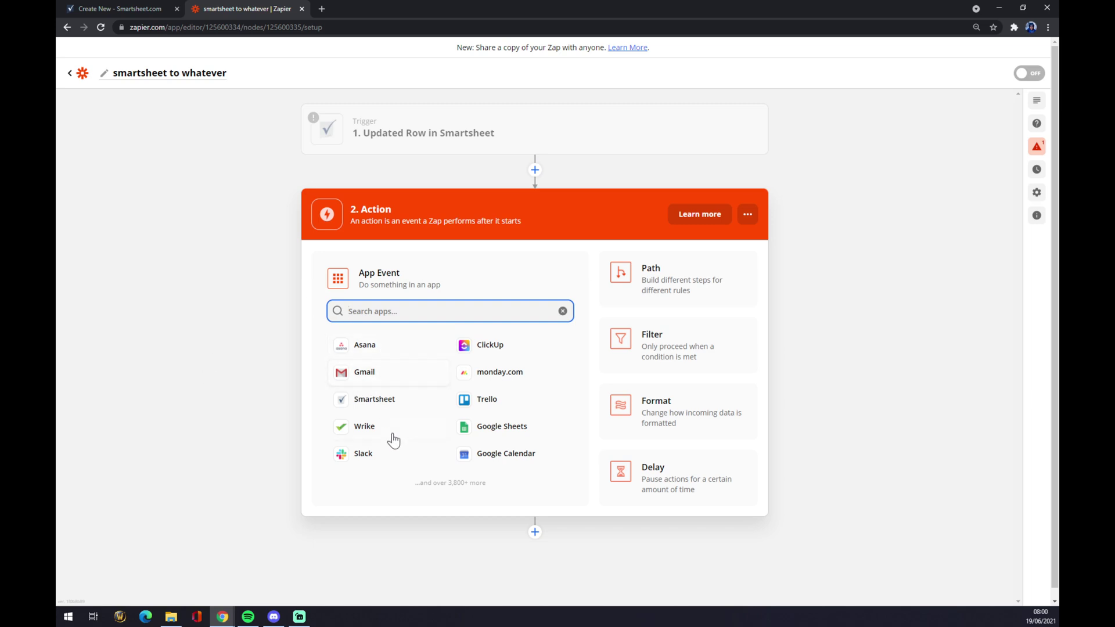
# - Choose Trello with the Create List event as the action
pyautogui.click(489, 399)
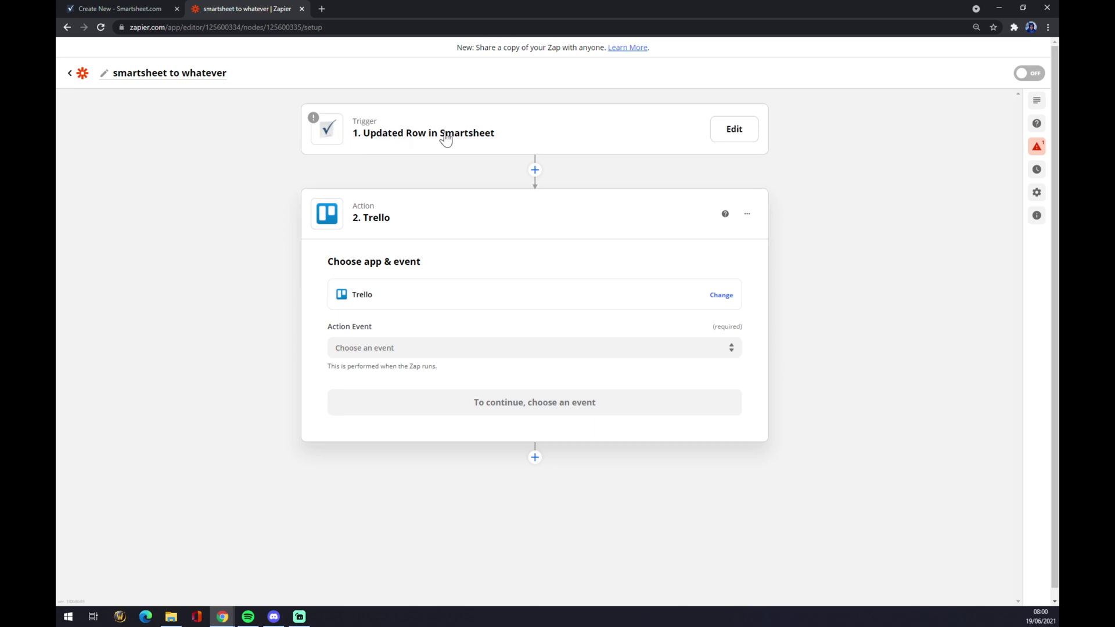
pyautogui.moveTo(469, 133)
pyautogui.click(394, 348)
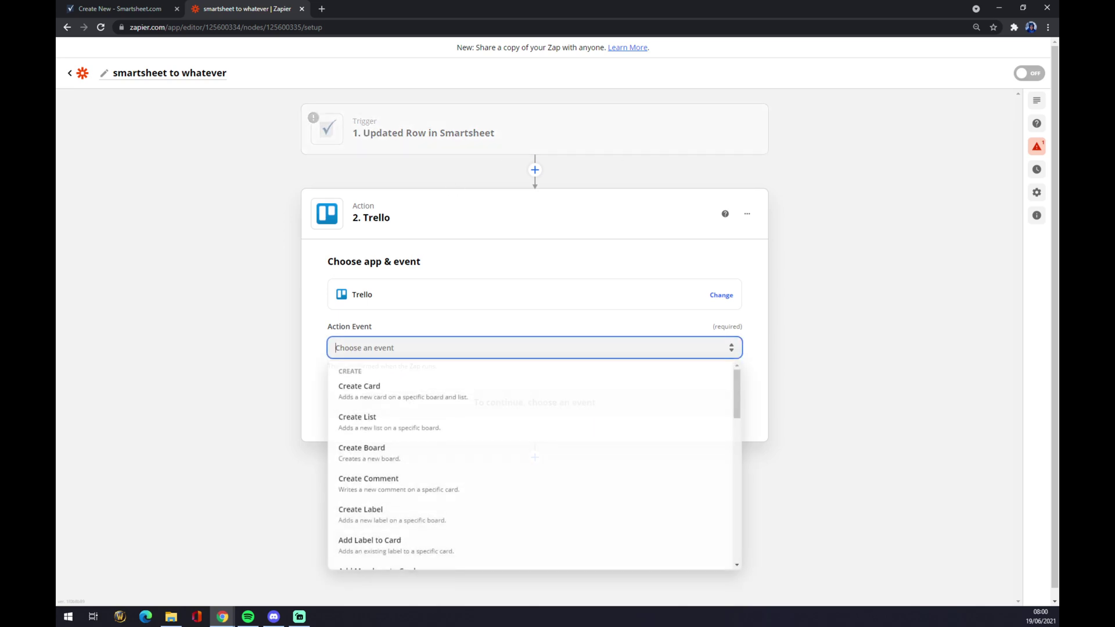
pyautogui.click(396, 425)
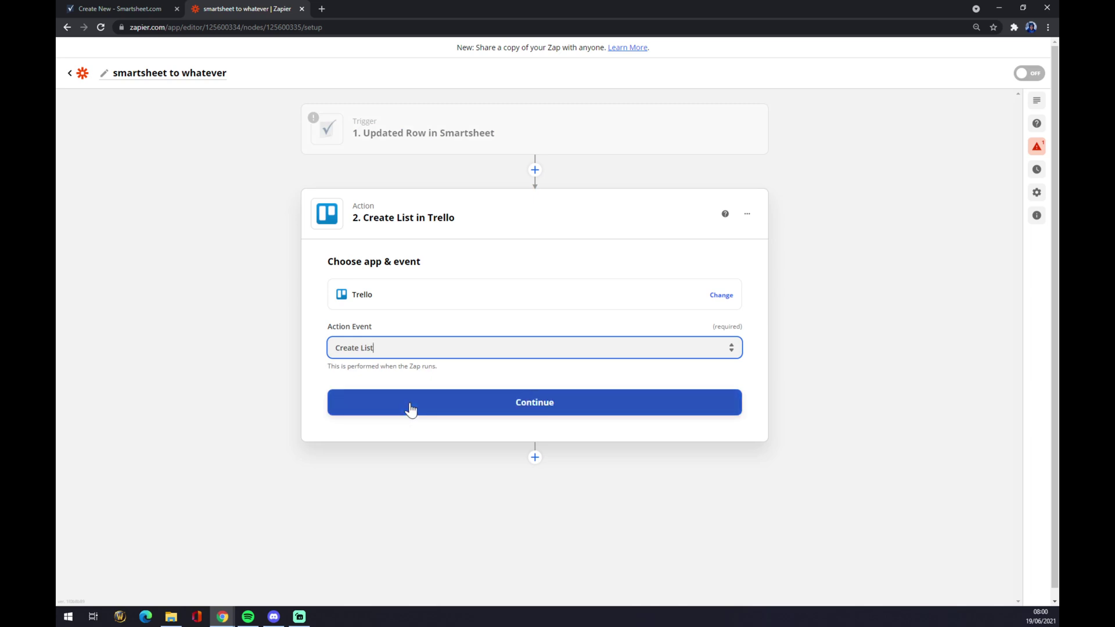
pyautogui.click(411, 409)
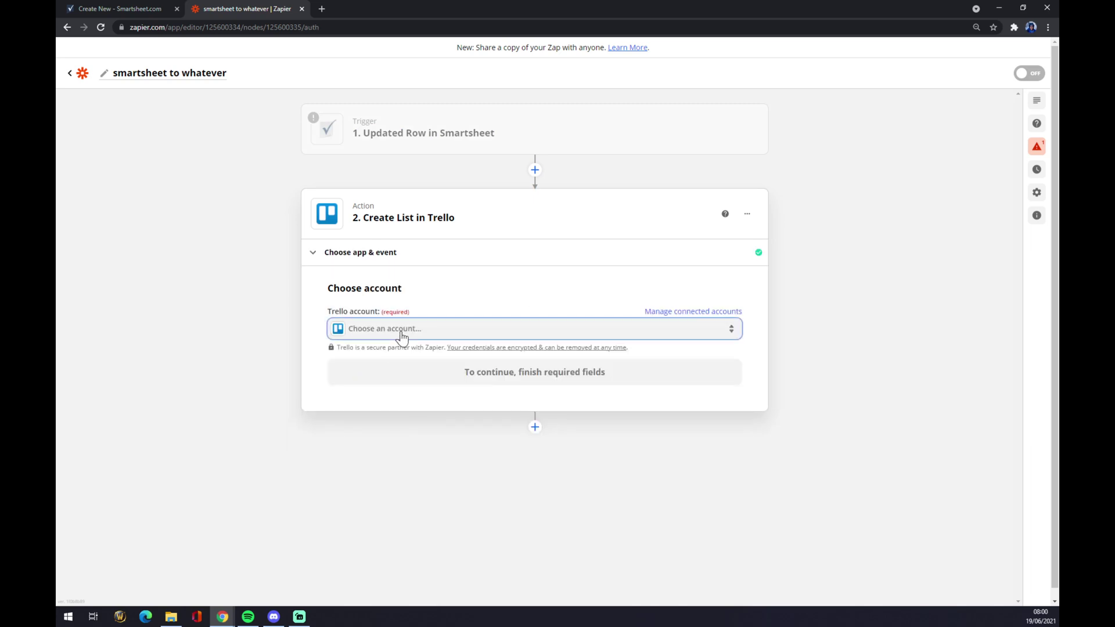
# - Connect the Trello account and select the MStone Test board
pyautogui.click(401, 335)
pyautogui.click(396, 418)
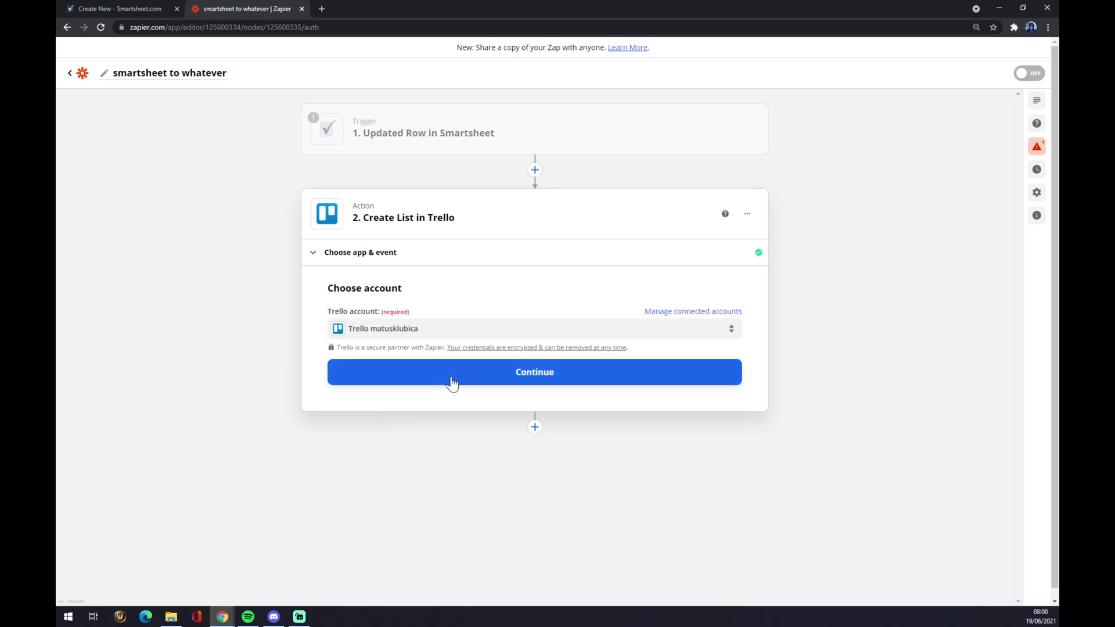
pyautogui.click(450, 381)
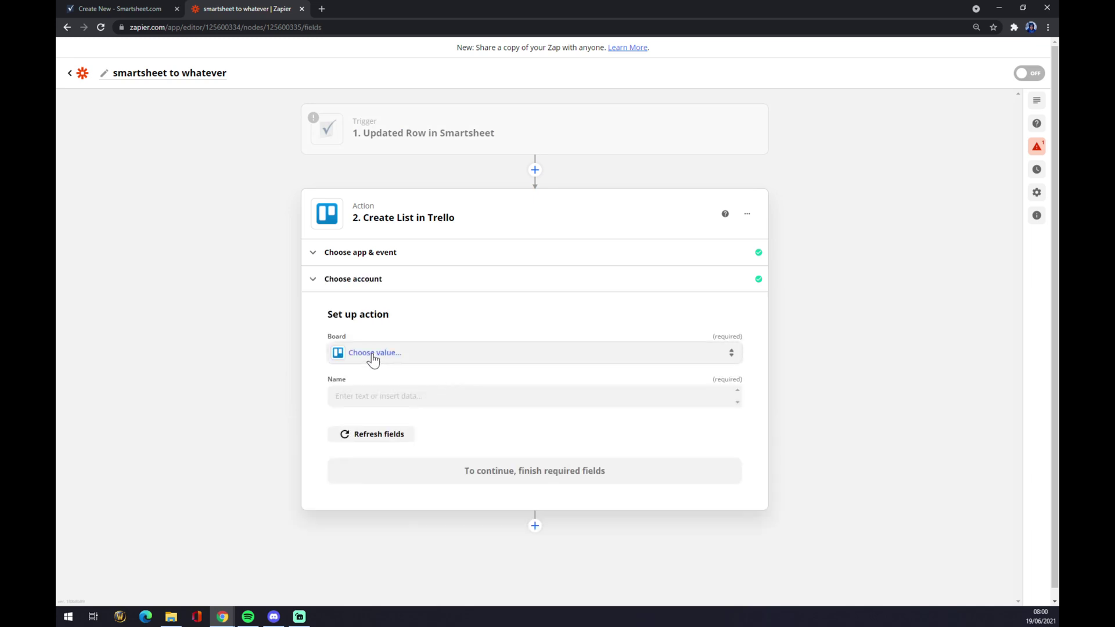
pyautogui.click(372, 356)
pyautogui.click(368, 446)
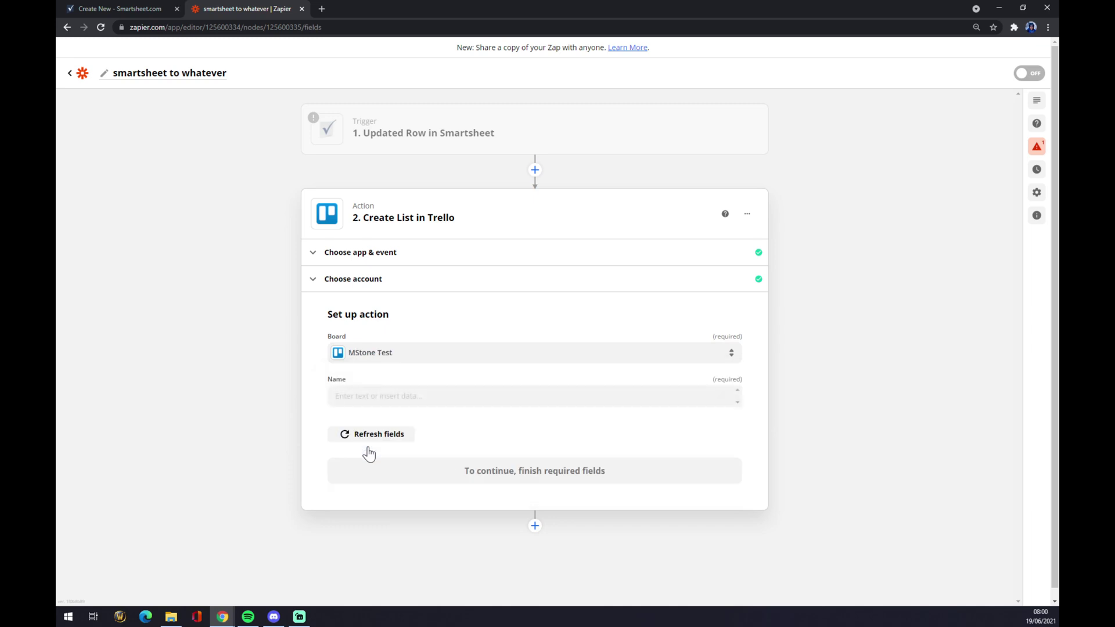
# - Enter 'whatever' as the new Trello list name
pyautogui.click(392, 399)
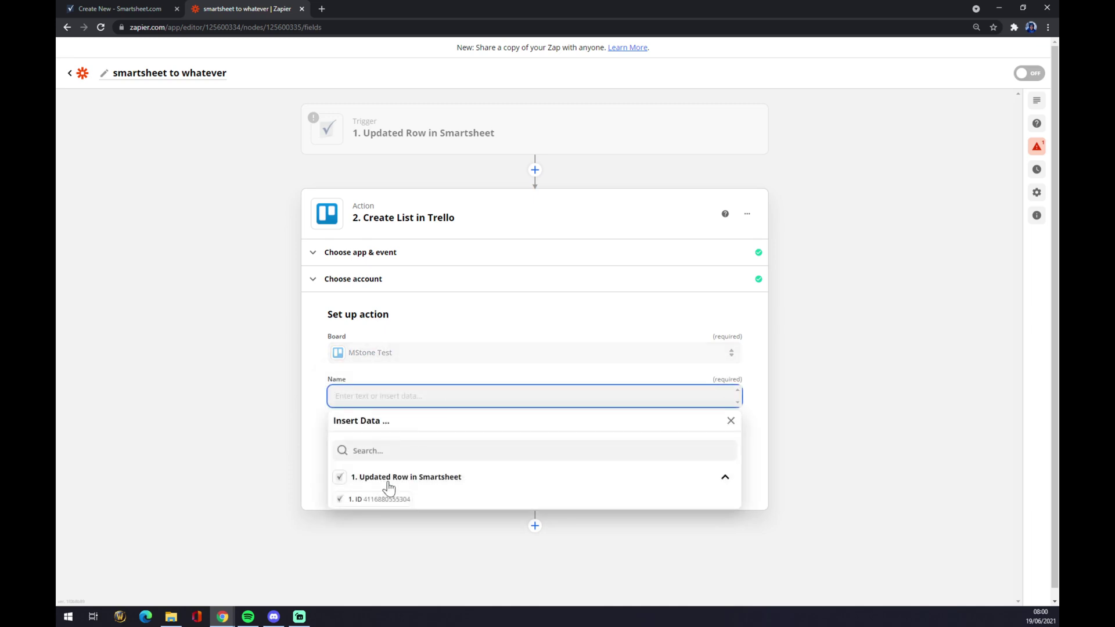
pyautogui.click(231, 379)
pyautogui.click(365, 395)
pyautogui.write('whatever')
pyautogui.click(305, 411)
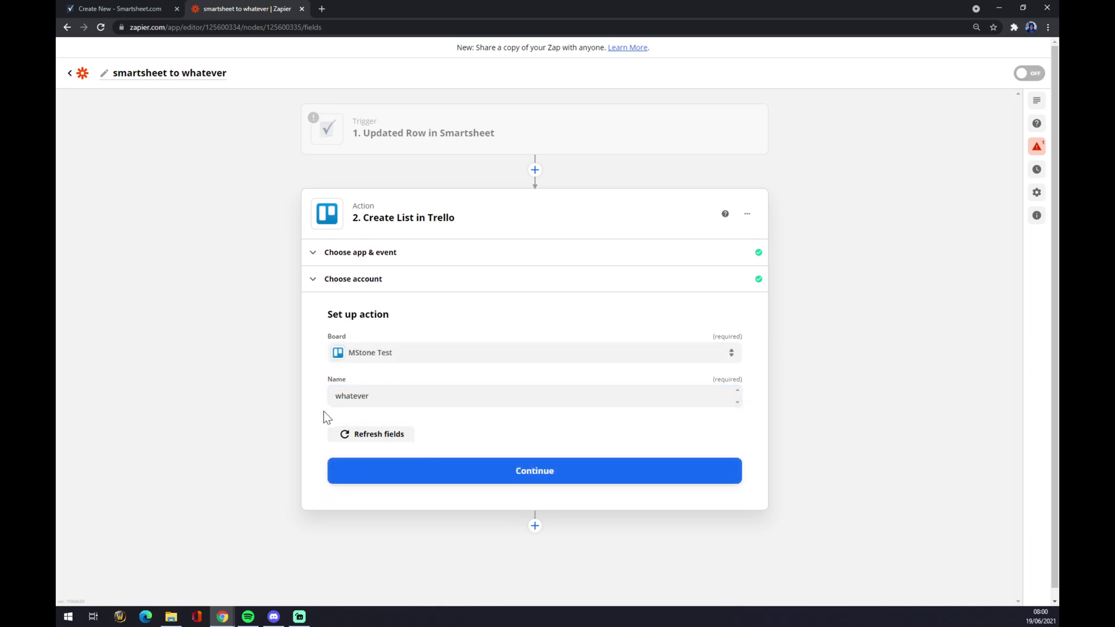
# - Confirm the Trello action setup to bring up its test panel
pyautogui.click(521, 479)
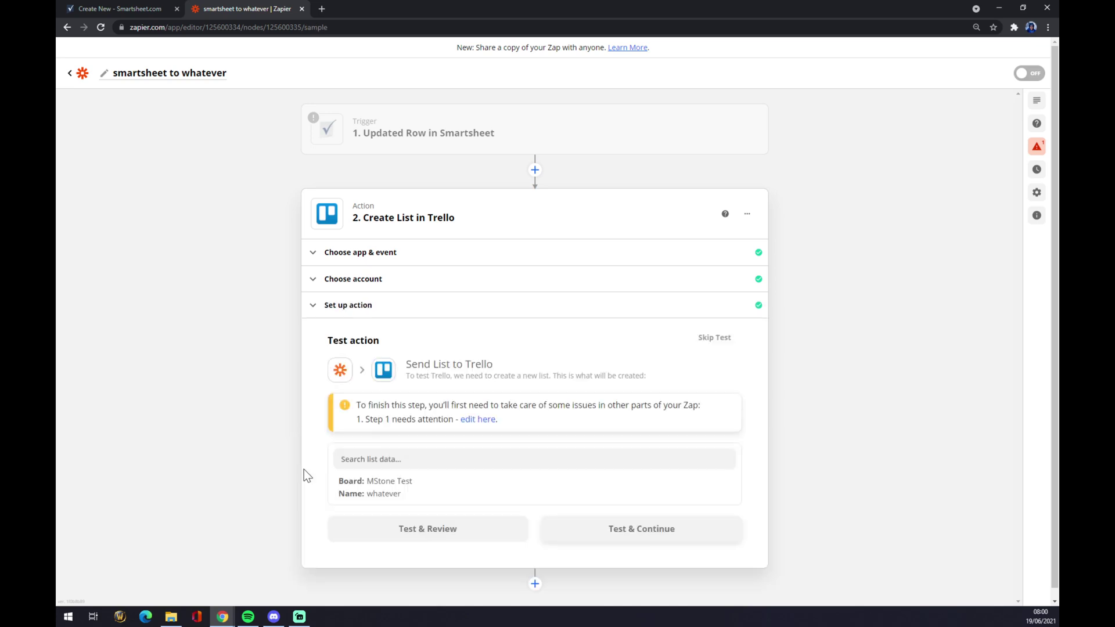
pyautogui.scroll(-1, 585, 507)
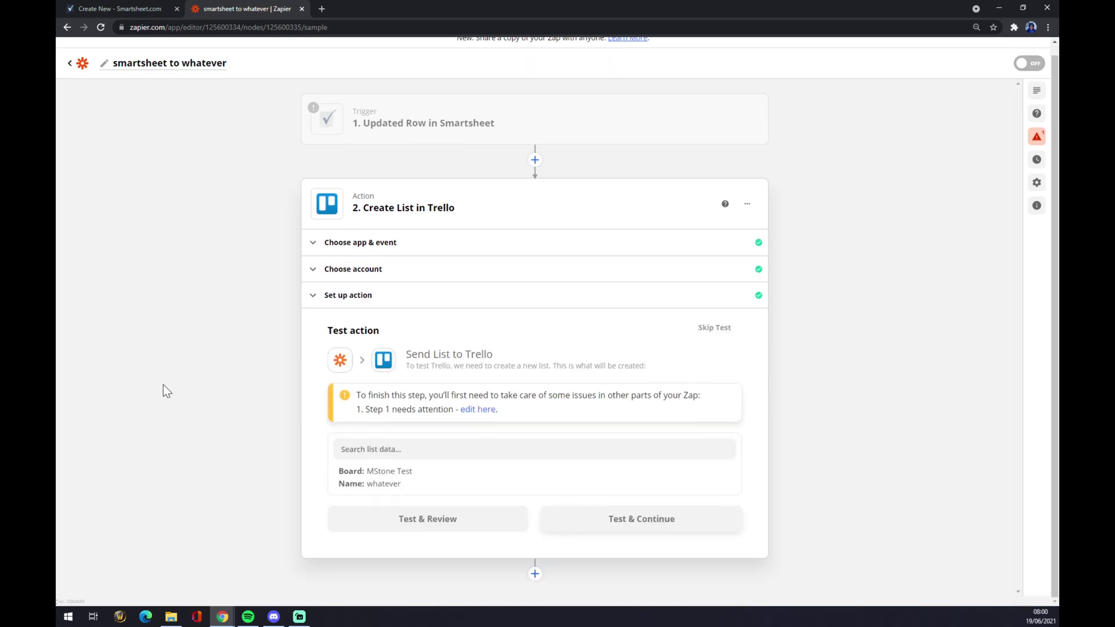